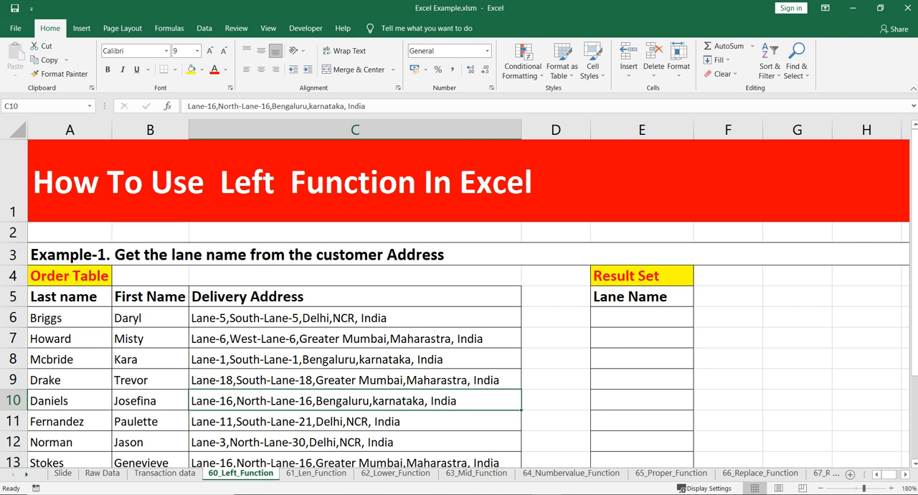
Step: Examine the example heading, the order table's delivery addresses and the empty Lane Name column of the result set
click(301, 255)
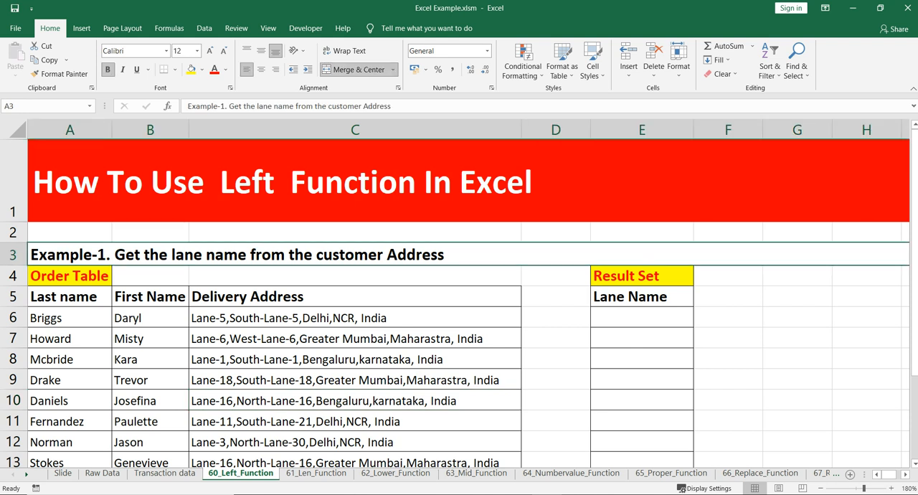
scroll(459, 301, down, 1)
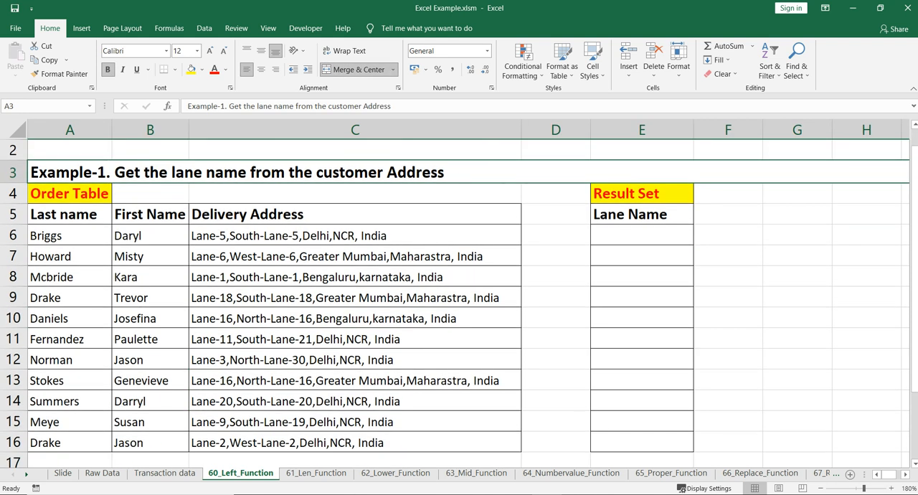
scroll(459, 301, up, 1)
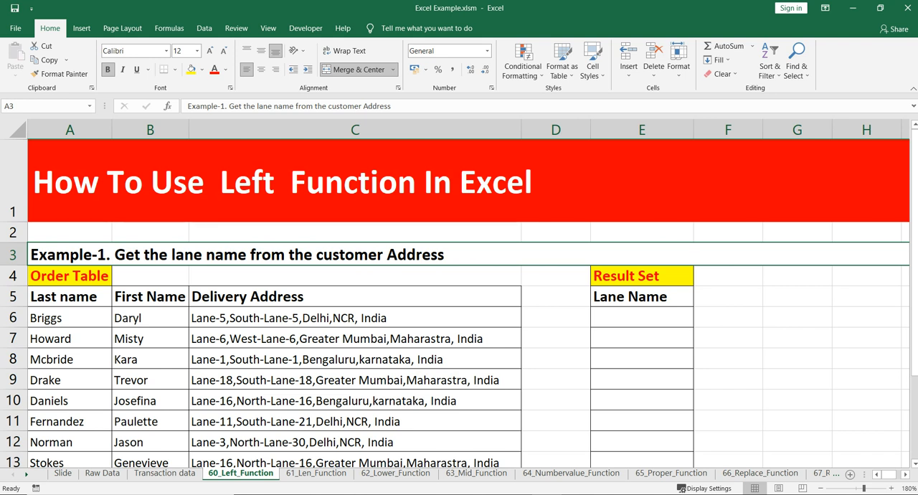
click(641, 318)
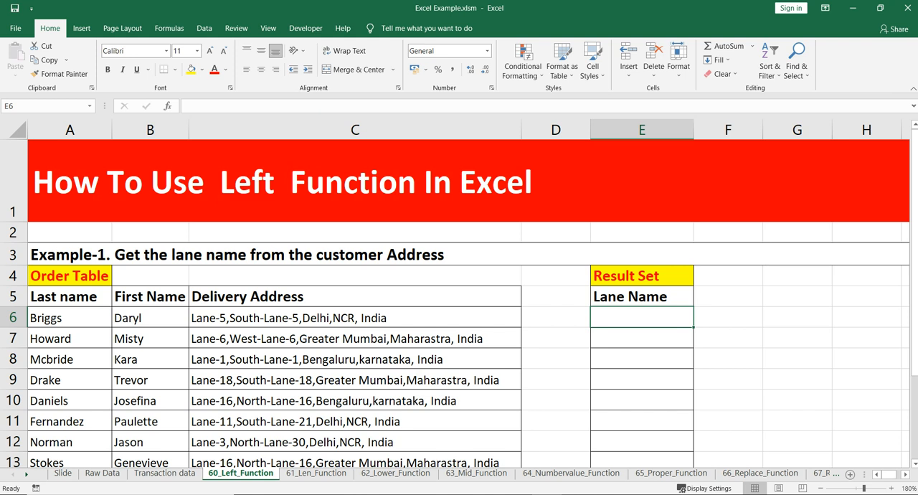
scroll(459, 301, down, 2)
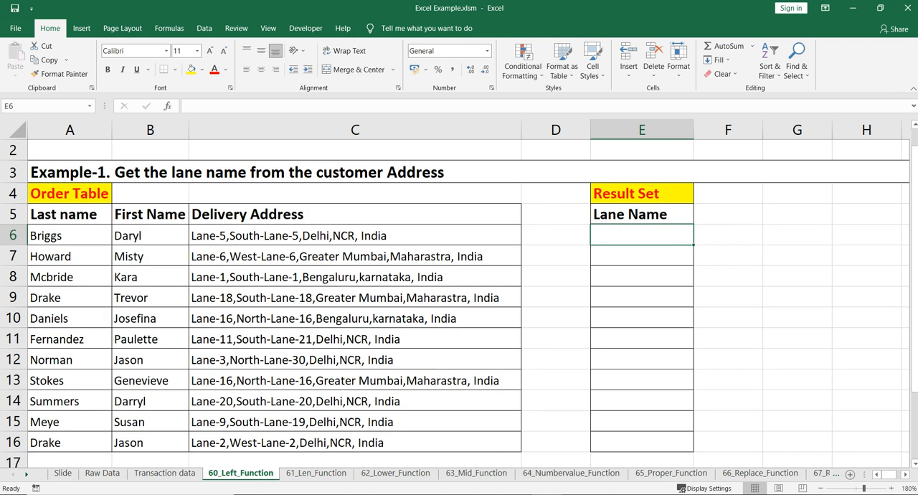
click(642, 194)
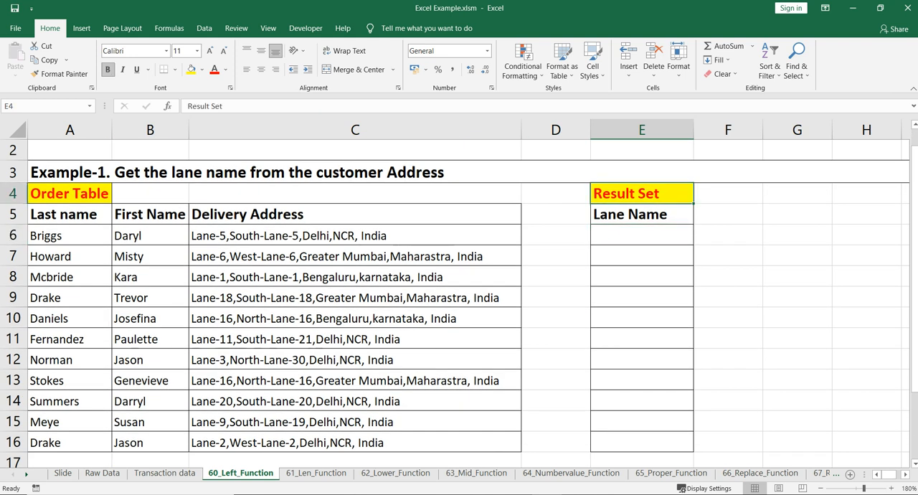
click(150, 256)
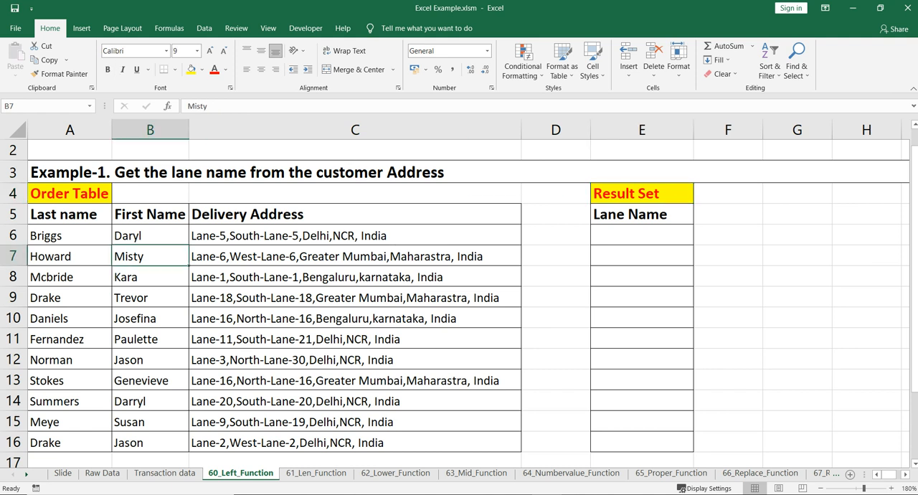
click(301, 235)
click(641, 256)
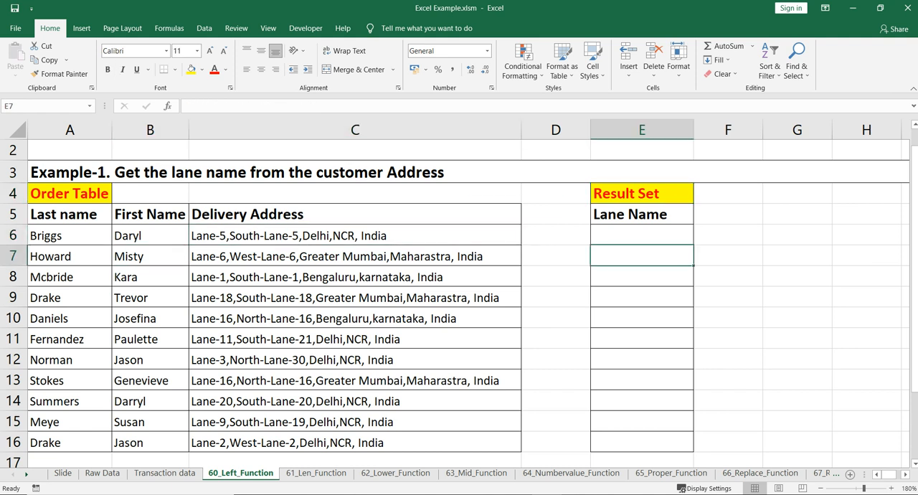
click(150, 236)
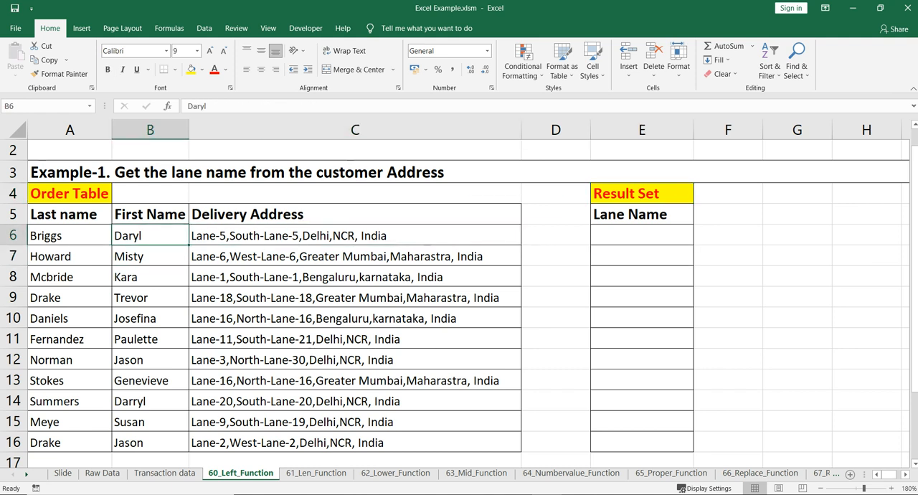
click(641, 235)
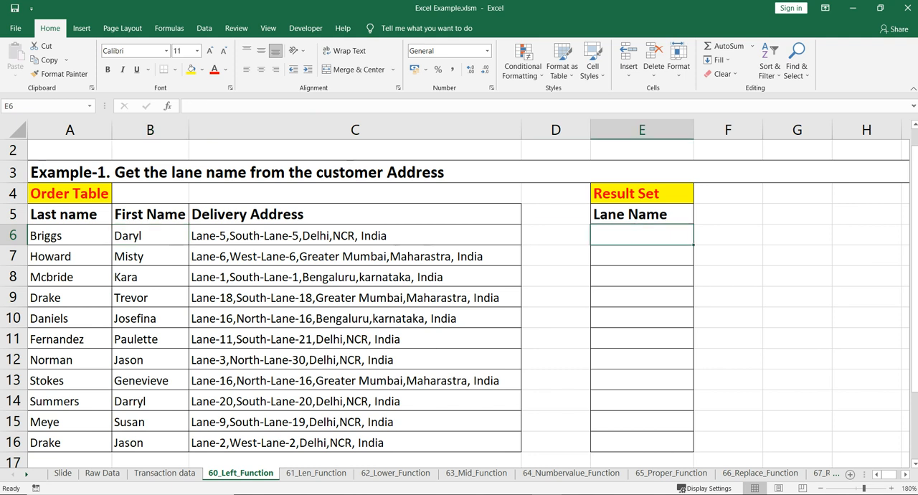
click(355, 235)
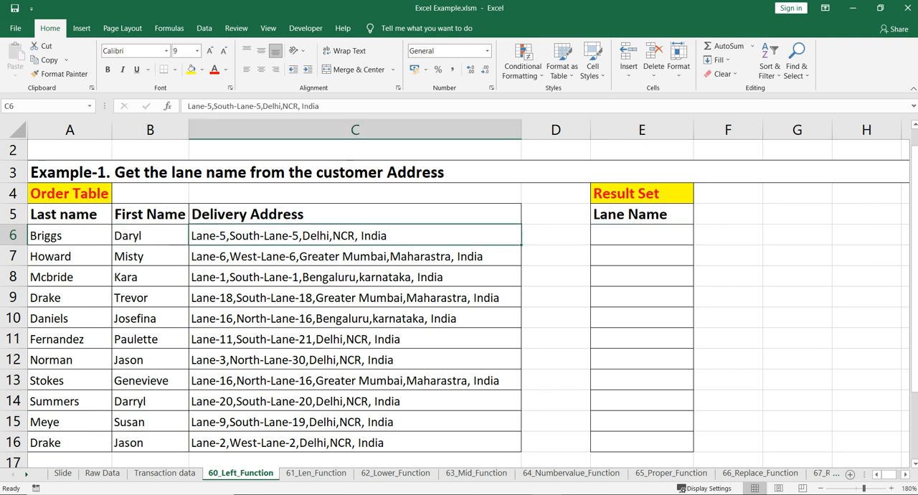
click(12, 235)
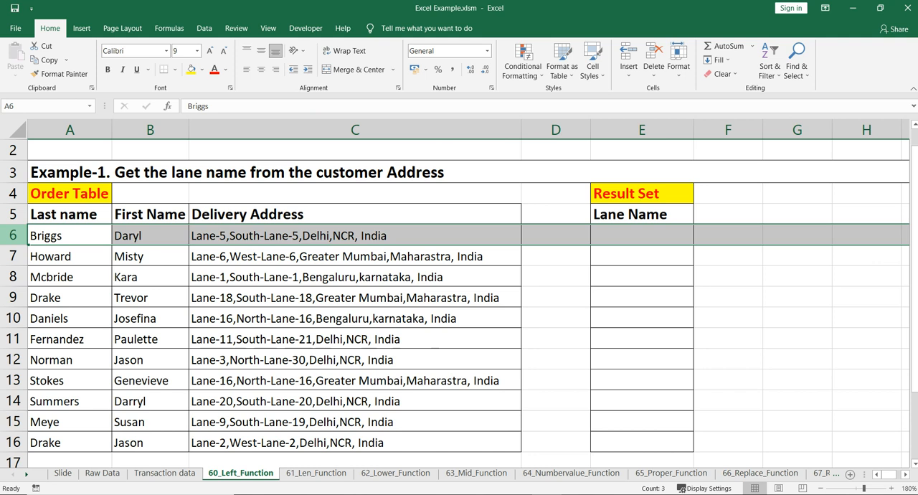
click(355, 235)
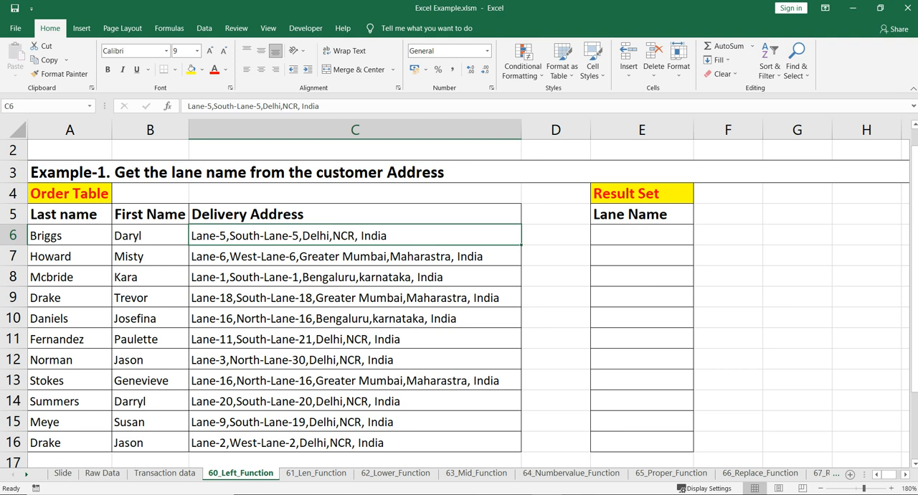
Step: Enter the formula =LEFT(C6,6) in cell E6 to extract the lane name from the first delivery address
click(642, 235)
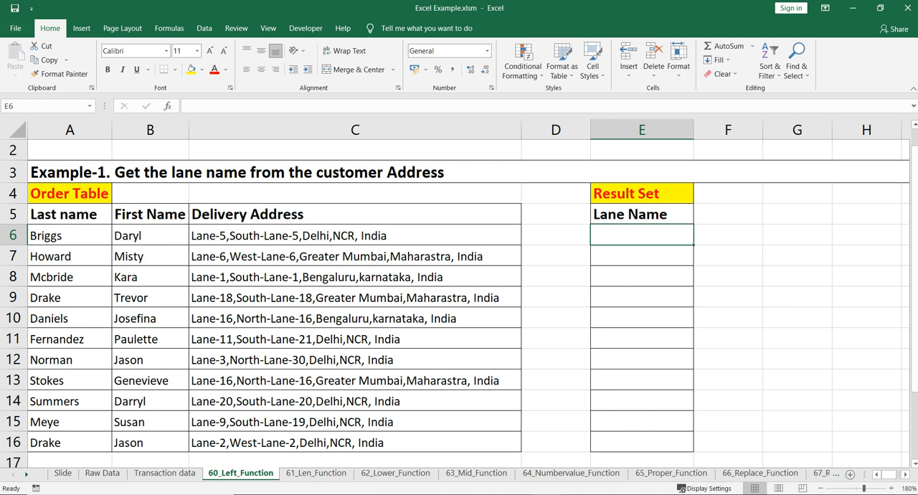
text(=left)
key(Tab)
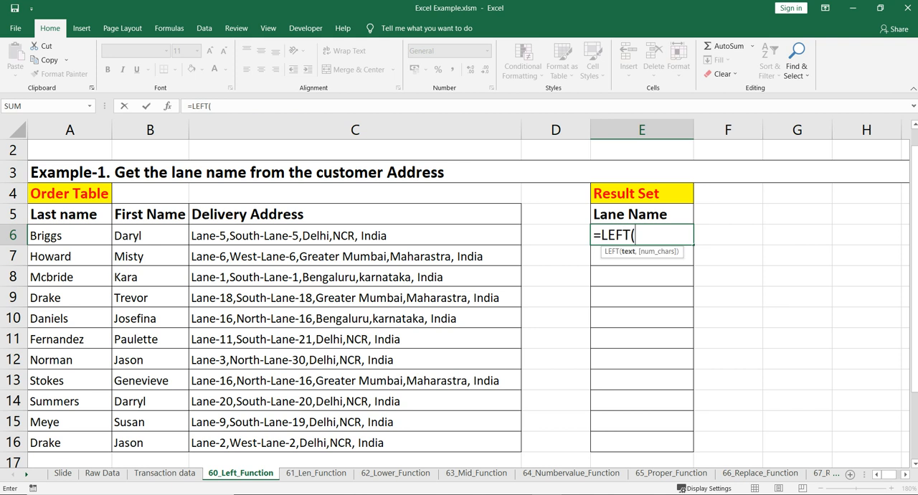
click(354, 235)
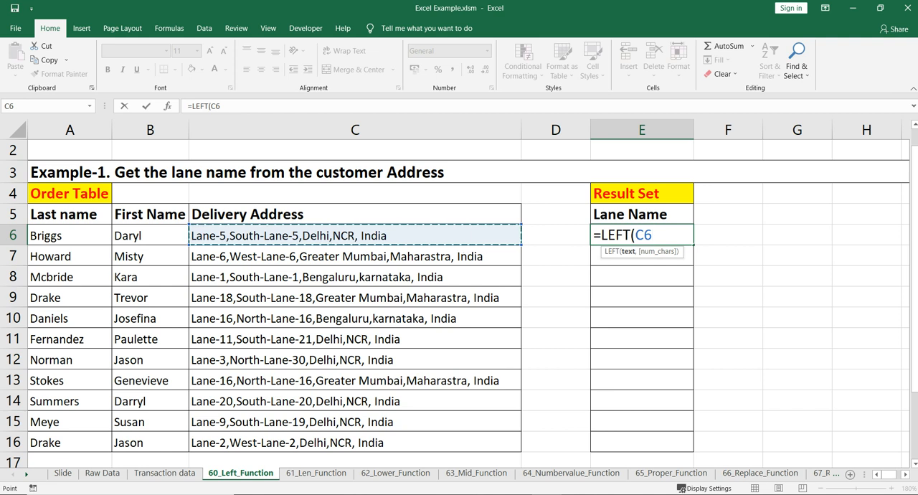
text(,6))
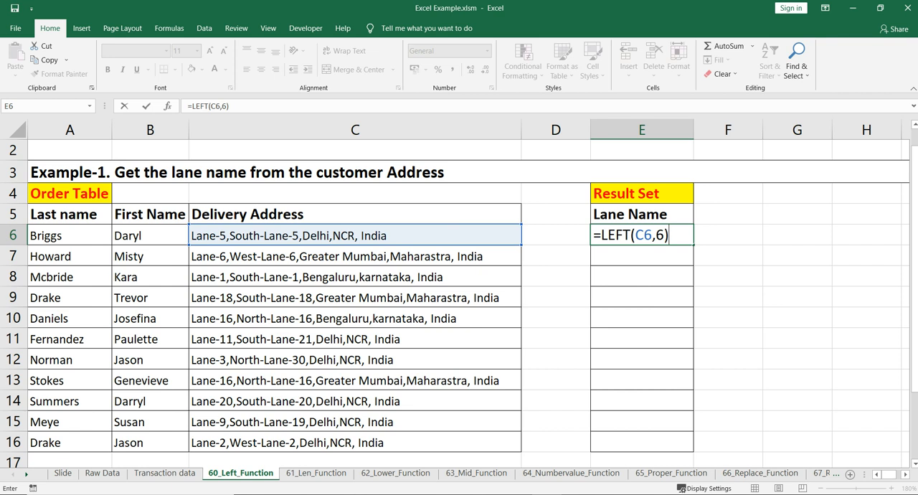
key(Return)
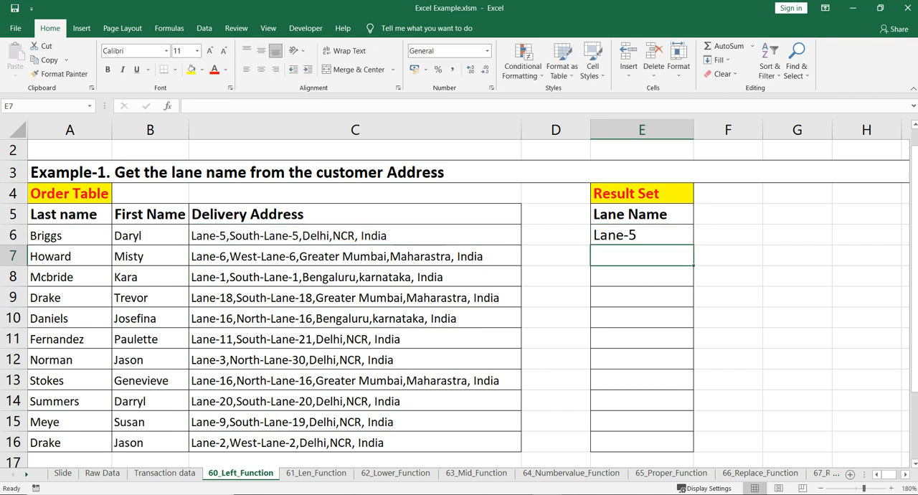
Step: Fill the LEFT formula from E6 down through E16 for all rows of the Lane Name column
click(641, 235)
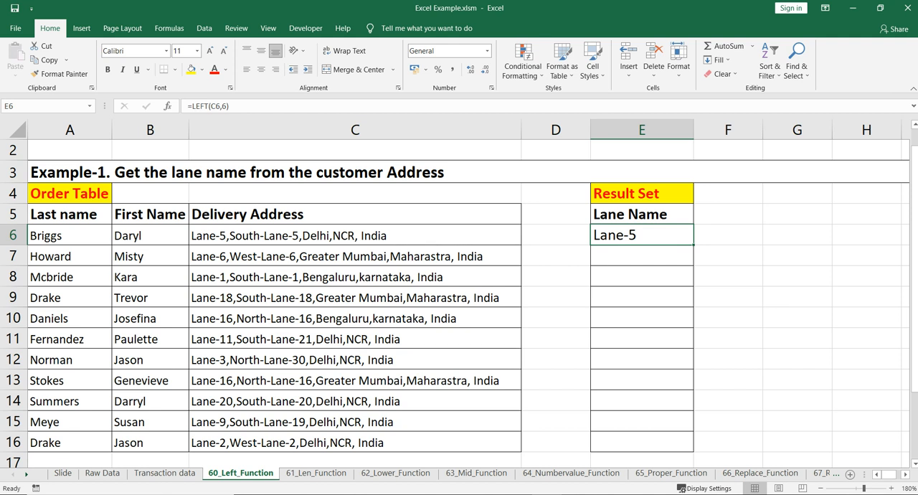
click(13, 235)
click(641, 235)
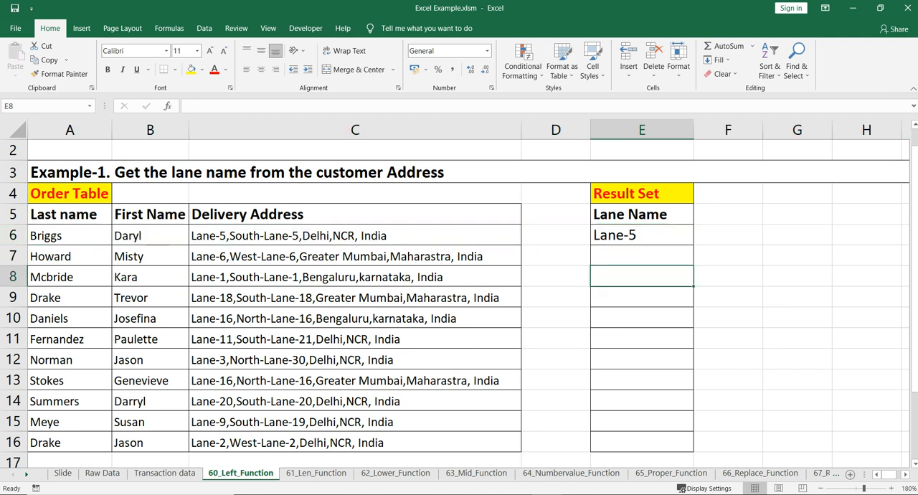
drag(693, 244, 693, 450)
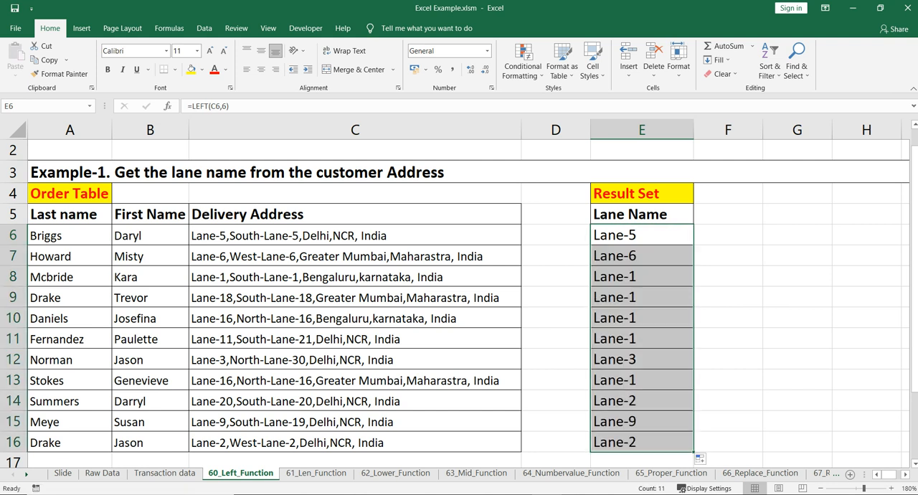
Step: Compare the extracted lane names with the delivery addresses, especially the two-digit lane numbers in rows 9 to 14
click(642, 277)
click(642, 236)
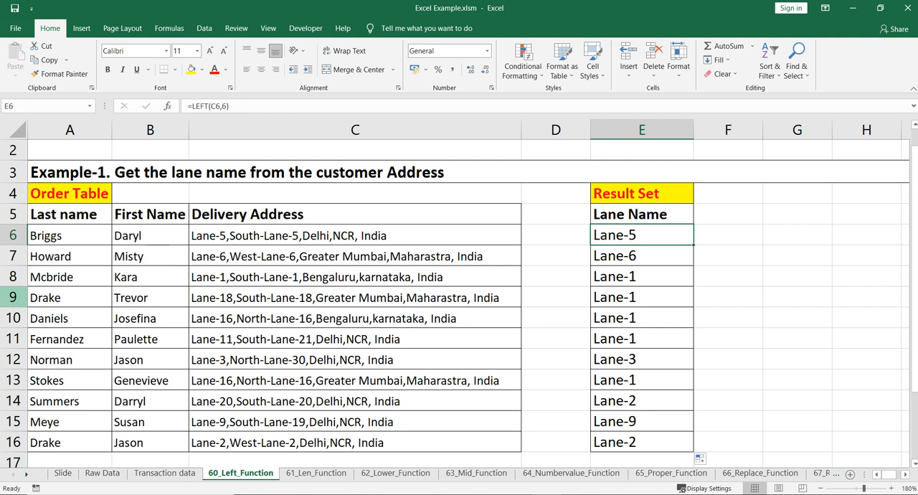
click(13, 297)
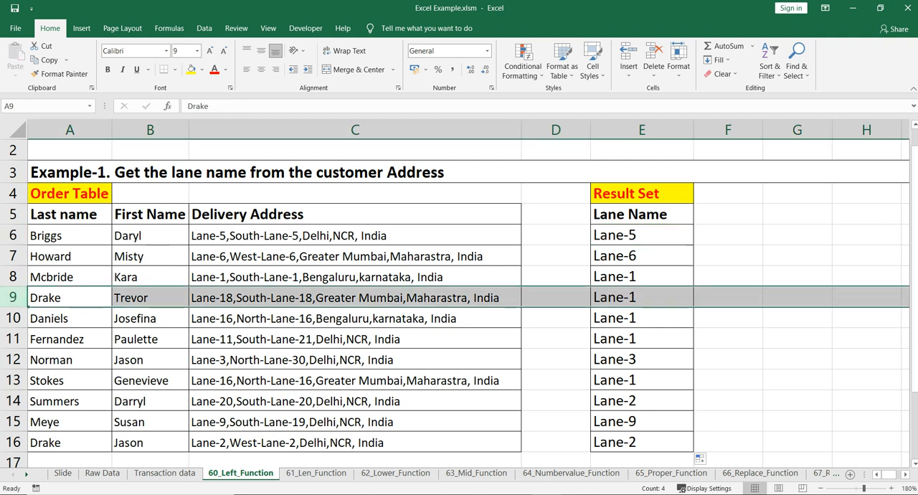
click(355, 297)
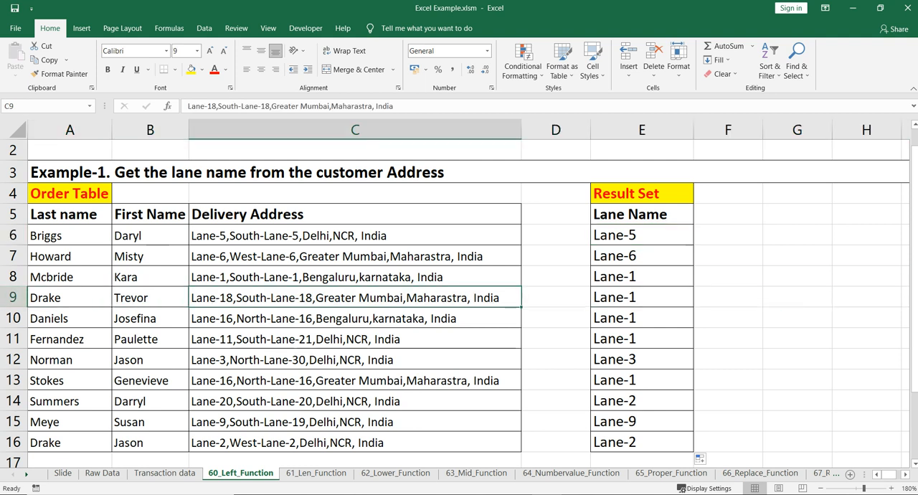
click(641, 297)
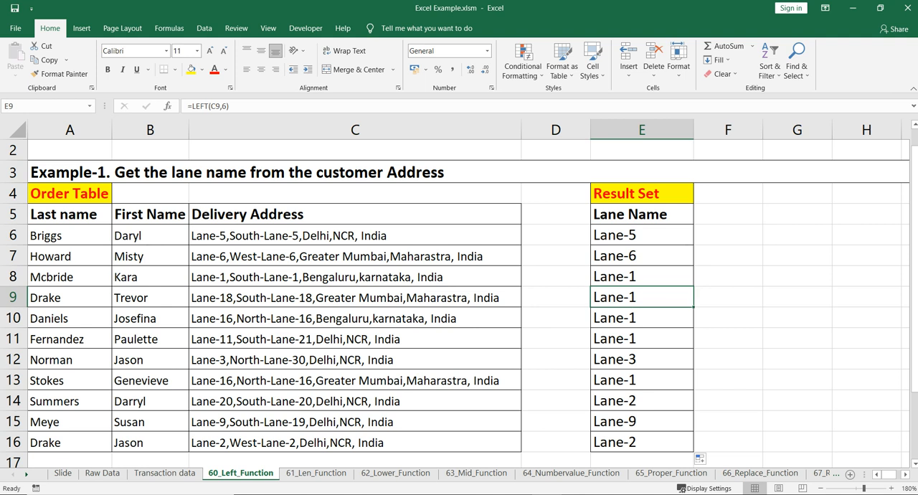
click(355, 318)
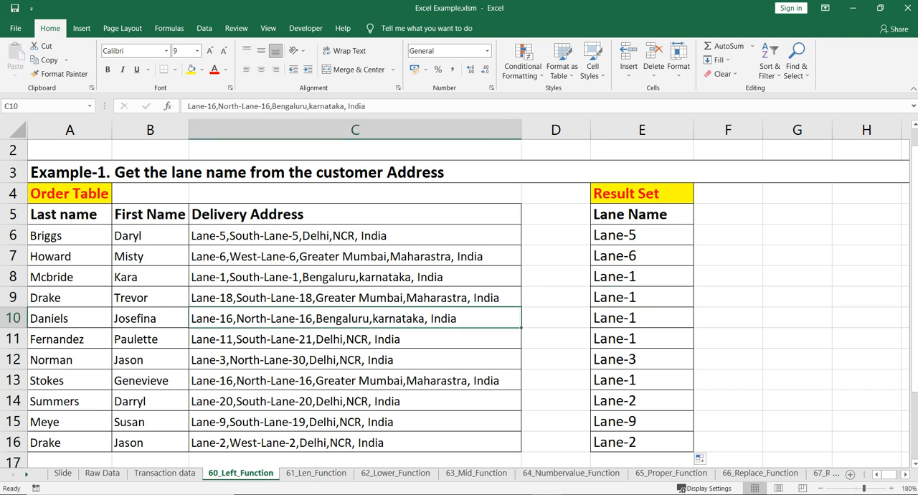
click(355, 339)
click(355, 380)
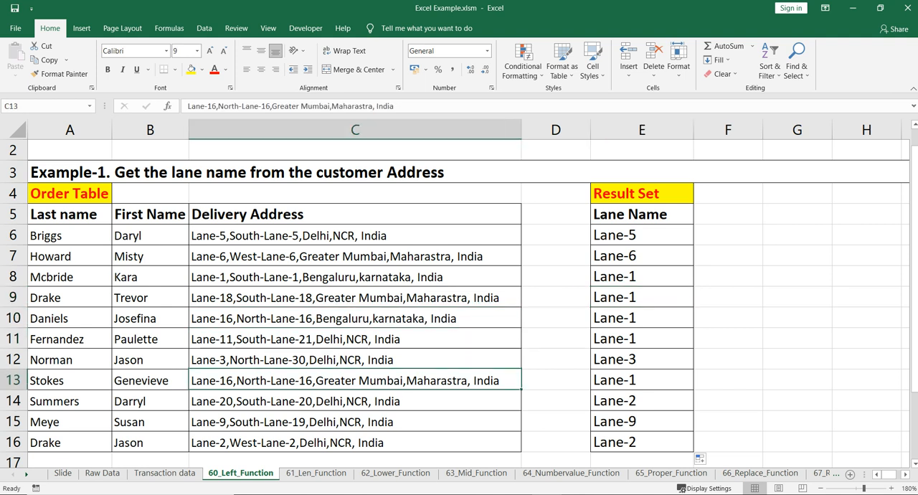
click(355, 401)
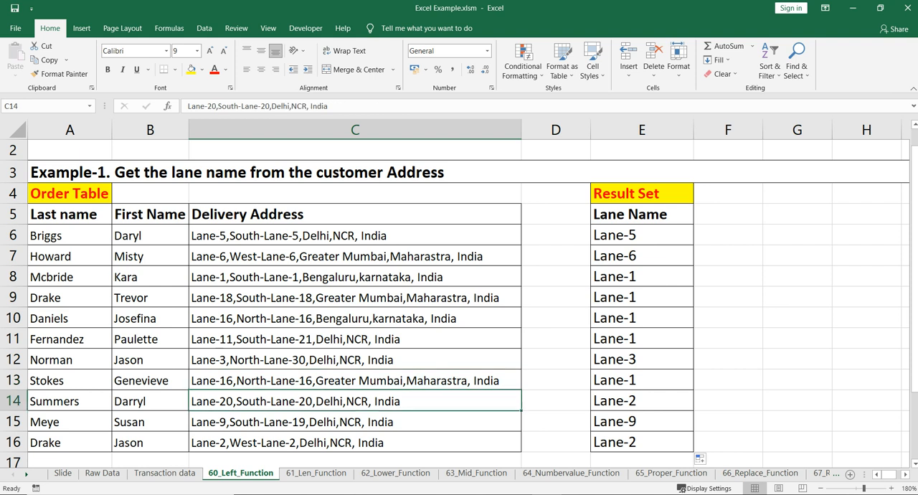
Step: Review the LEFT formula in E6 against the delivery address in C6
click(642, 318)
key(Up)
key(Up)
key(Up)
key(Up)
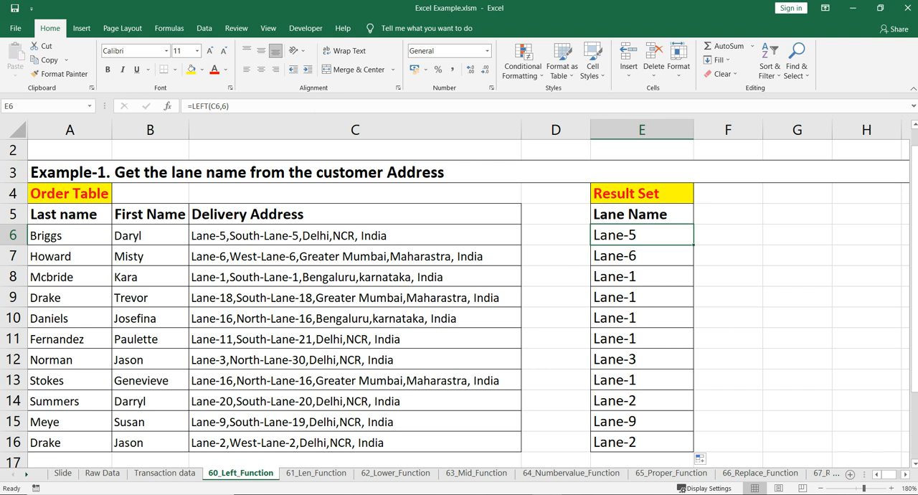
click(355, 235)
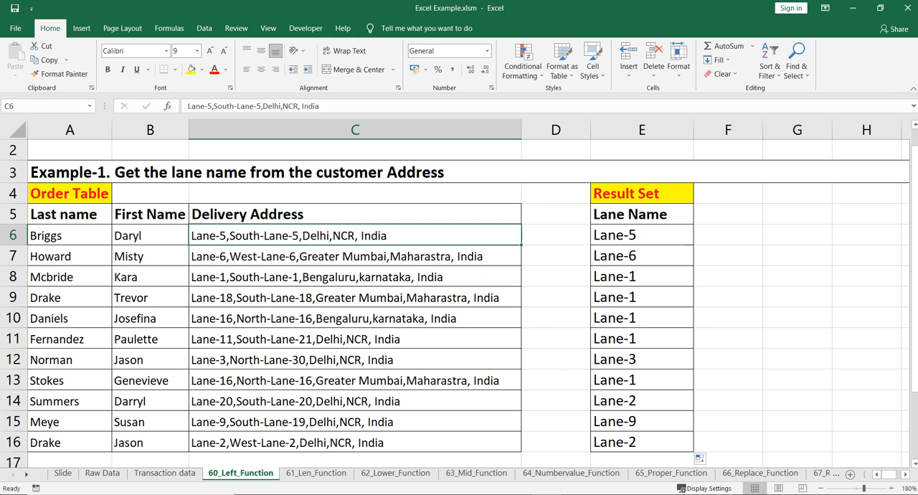
click(641, 235)
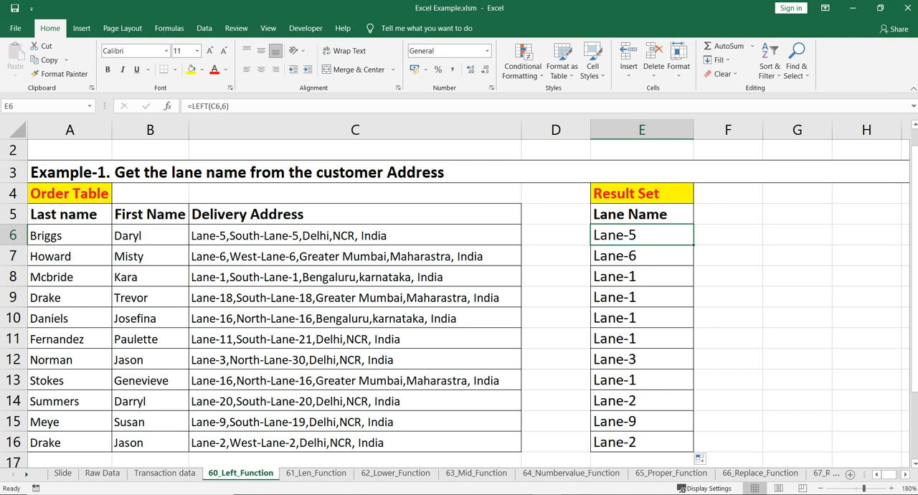
click(727, 236)
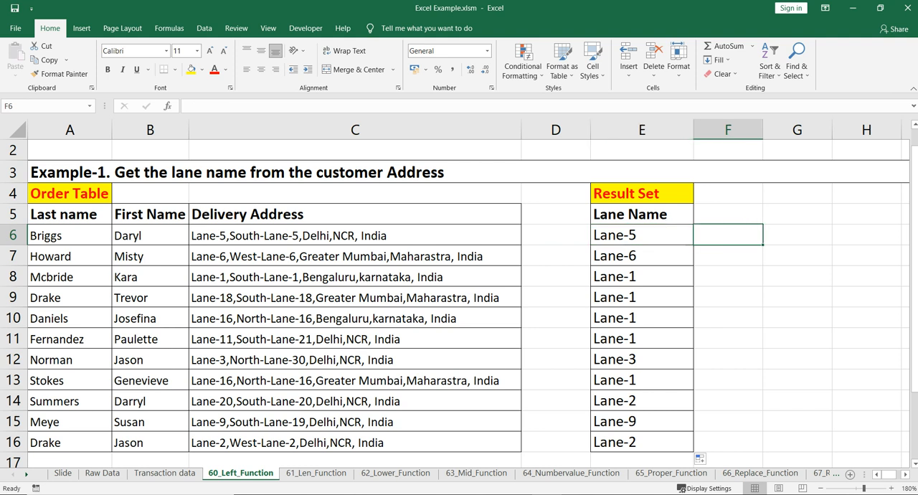
click(641, 235)
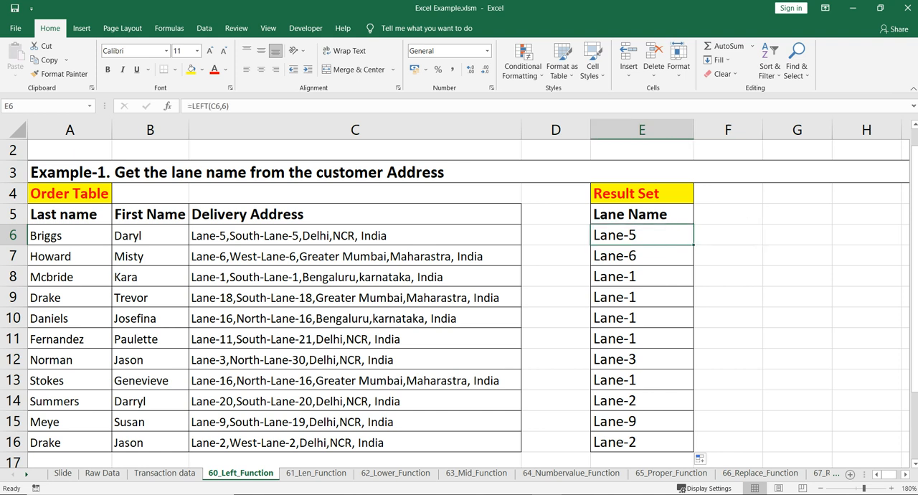
Step: Enter the formula =FIND(",",C6,1) in cell F6 to locate the first comma in the delivery address
click(727, 236)
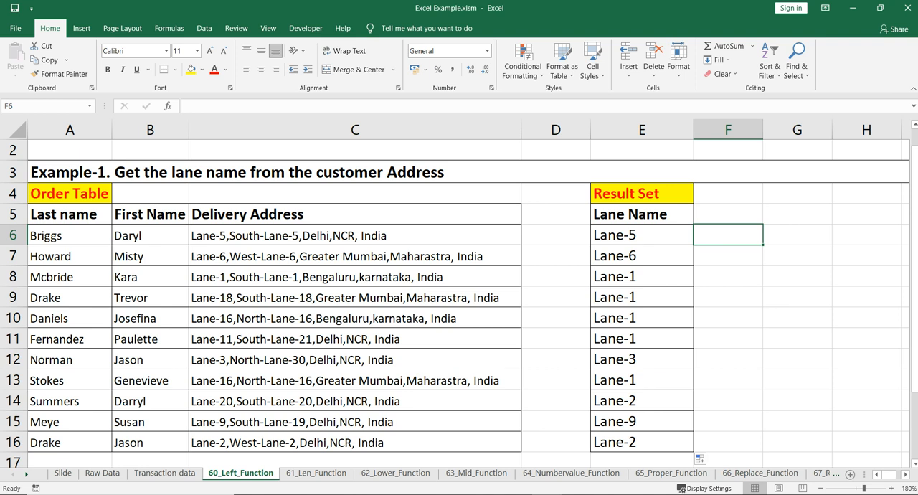
text(=FIND()
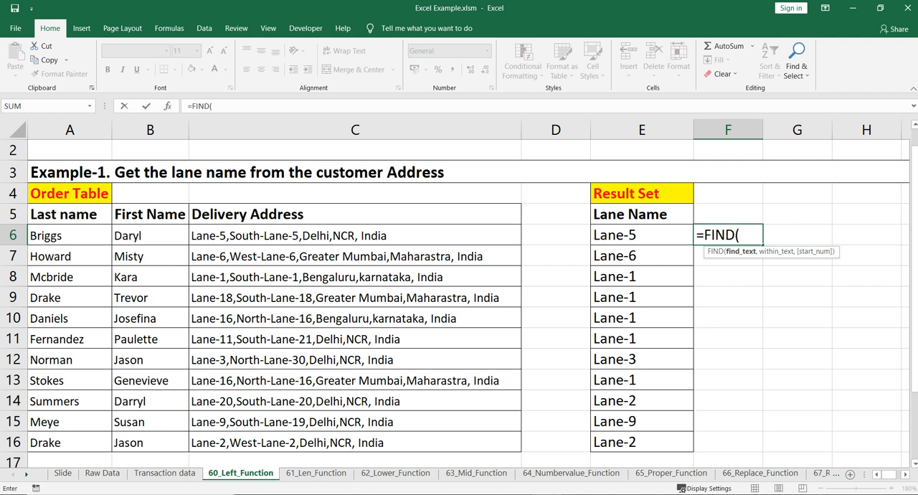
text(",",)
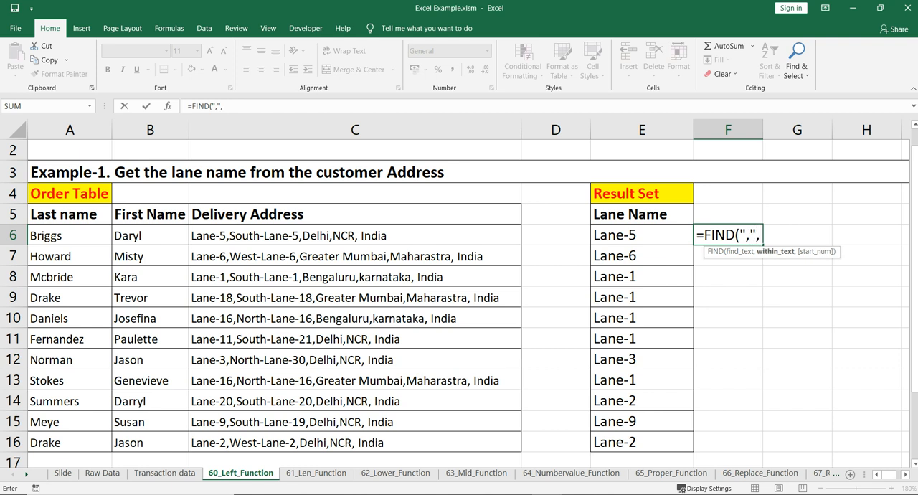
click(355, 235)
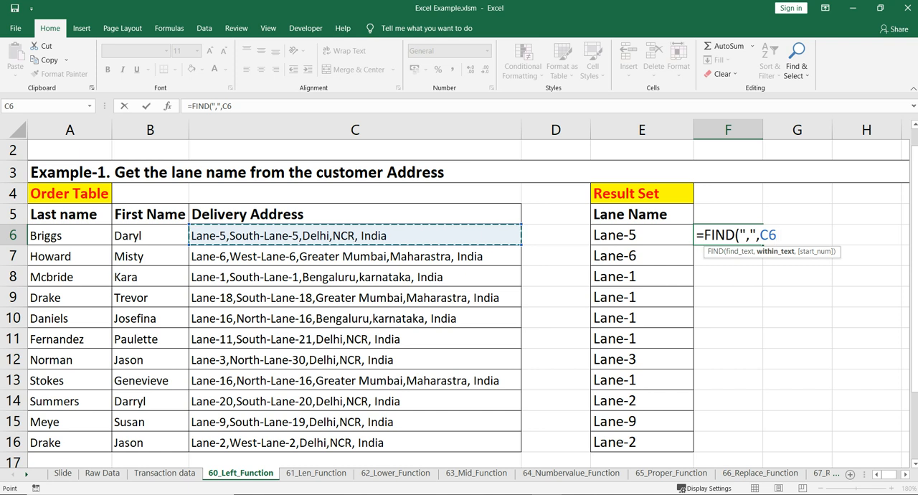
text(,1))
key(Return)
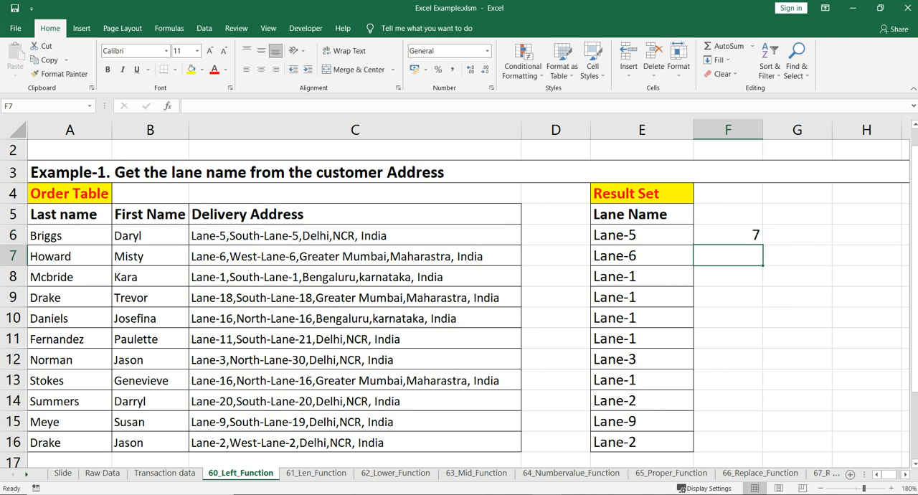
Step: Compare the FIND formula's result in F6 with the lane name before the first comma in C6
click(727, 234)
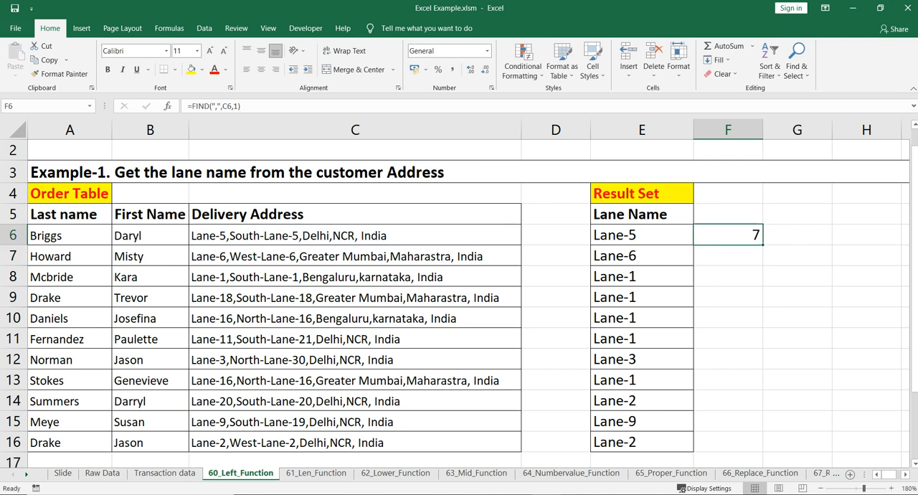
click(355, 235)
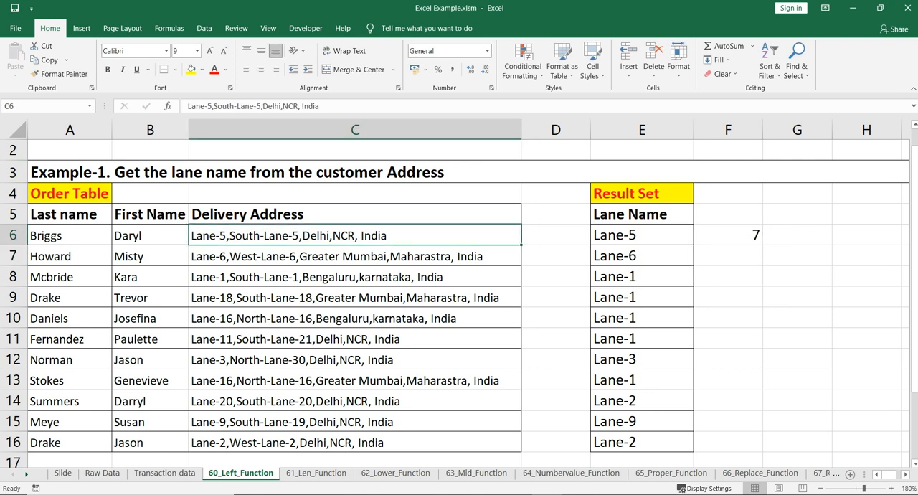
double_click(227, 235)
drag(227, 235, 191, 235)
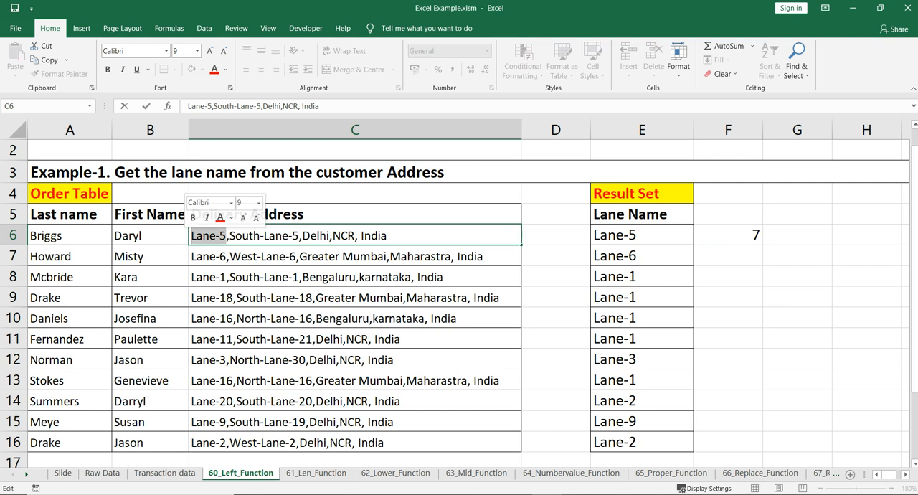
click(230, 235)
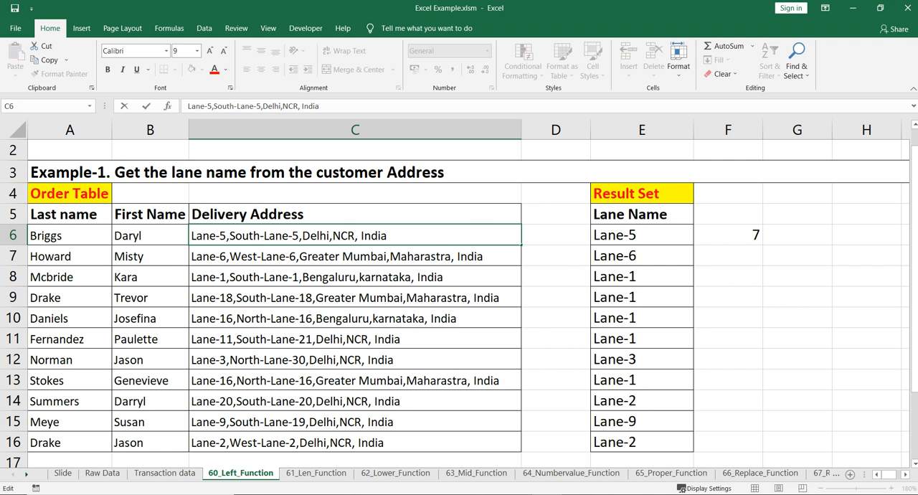
key(Escape)
click(796, 235)
click(728, 235)
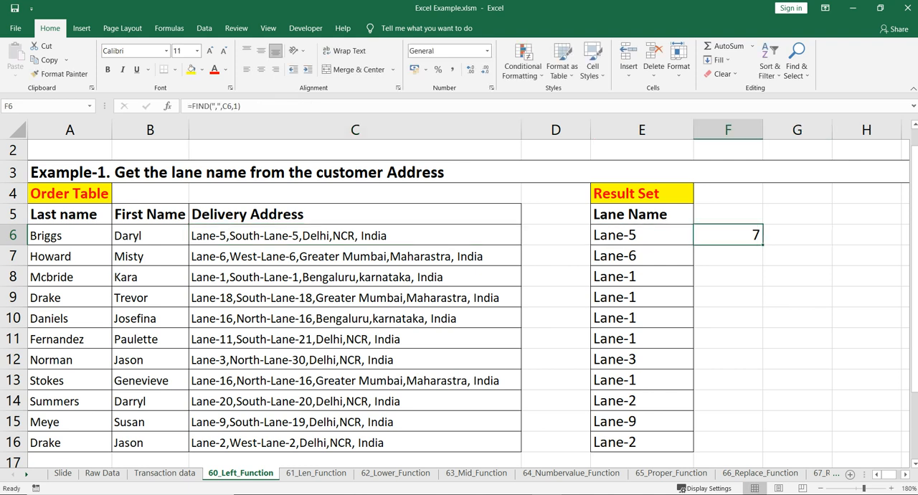
Step: Enter the formula =F6-1 in cell G6 to subtract one from the comma position
key(Right)
key(Left)
key(Left)
key(Right)
key(Right)
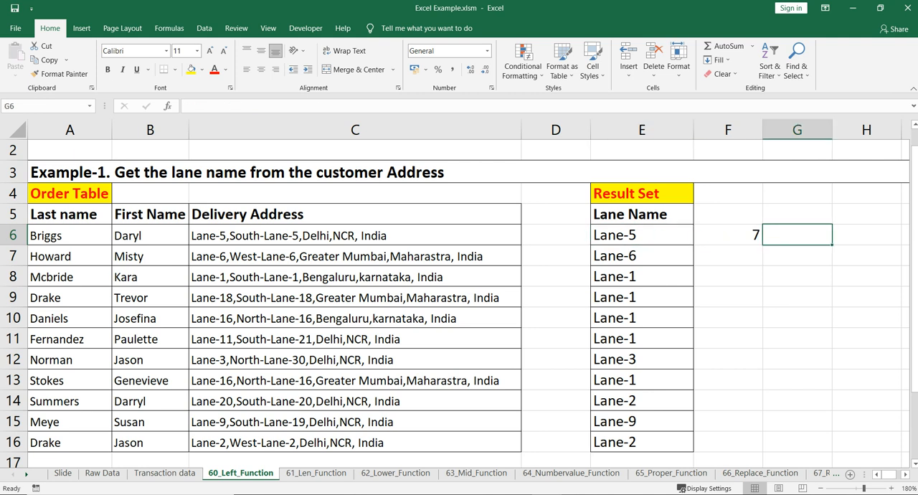
text(=)
key(Left)
text(-)
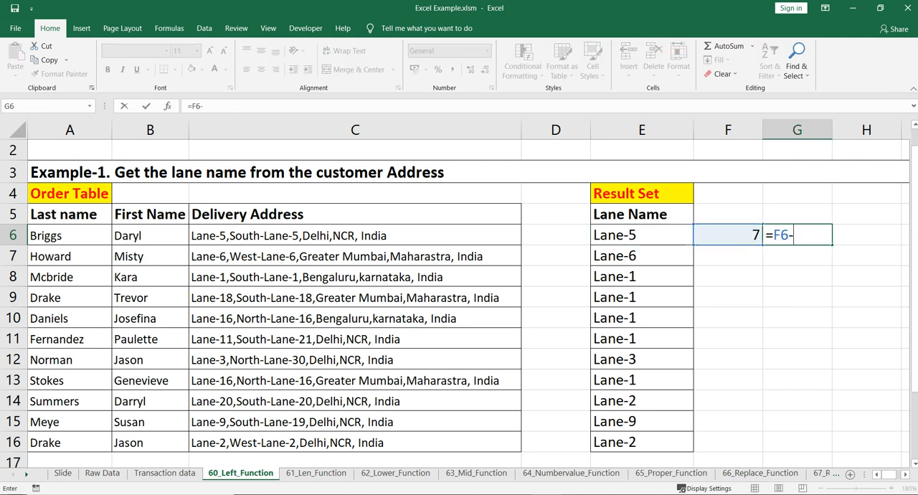
text(1)
key(Return)
key(Up)
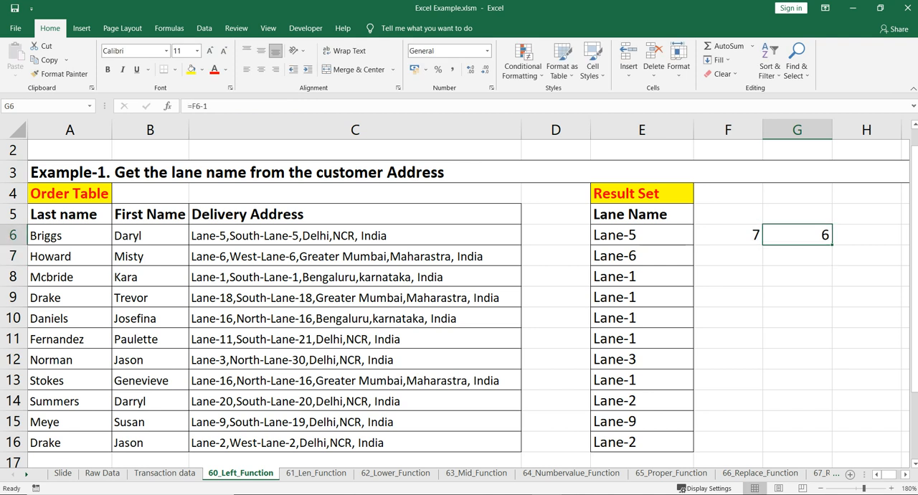
Step: Fill the formulas in F6 and G6 down through row 16
key(Down)
key(Left)
key(Left)
key(ctrl+Down)
key(Right)
key(ctrl+shift+Up)
key(shift+Right)
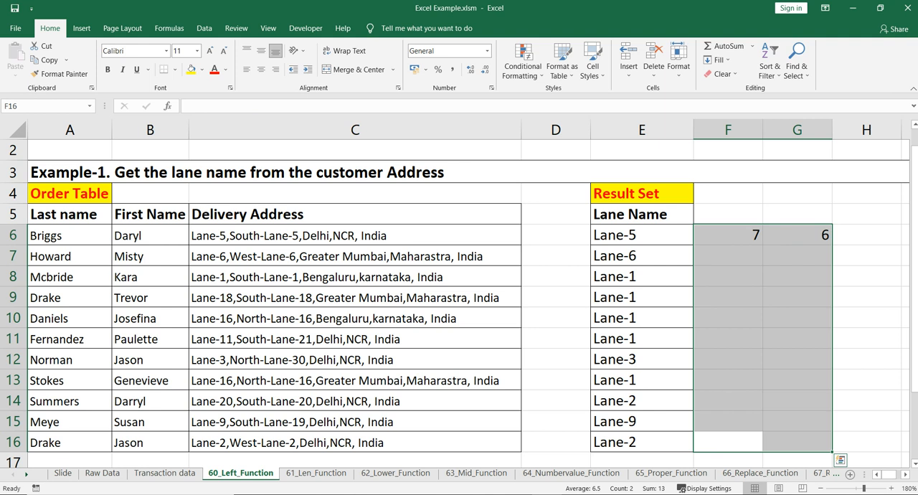
key(ctrl+d)
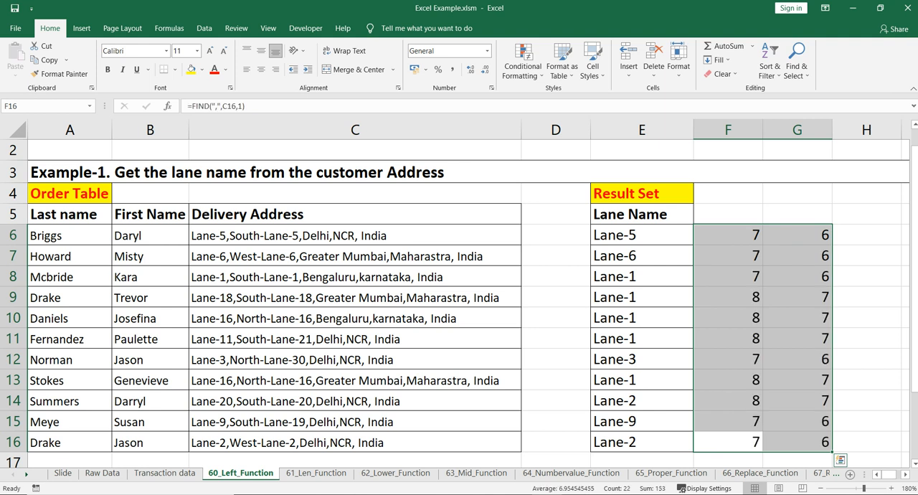
Step: Examine the comma position in F9 against the two-digit lane name at the start of the address in C9
click(728, 296)
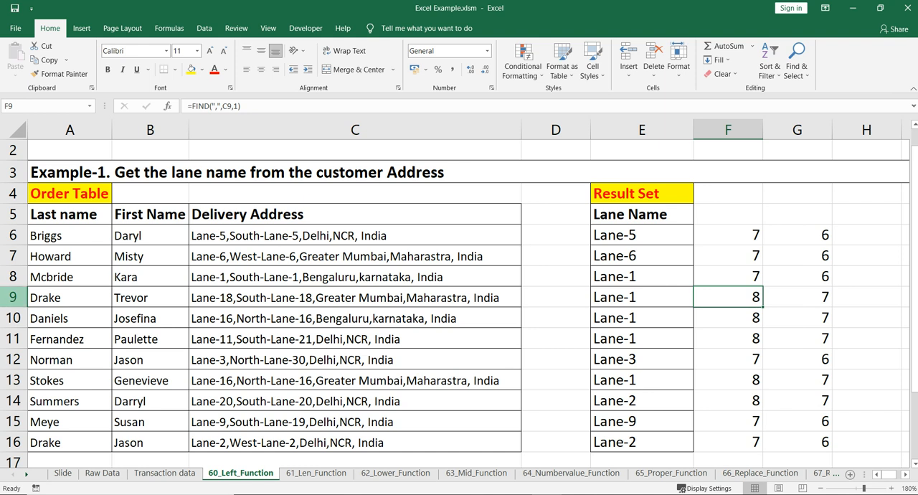
click(13, 297)
click(355, 298)
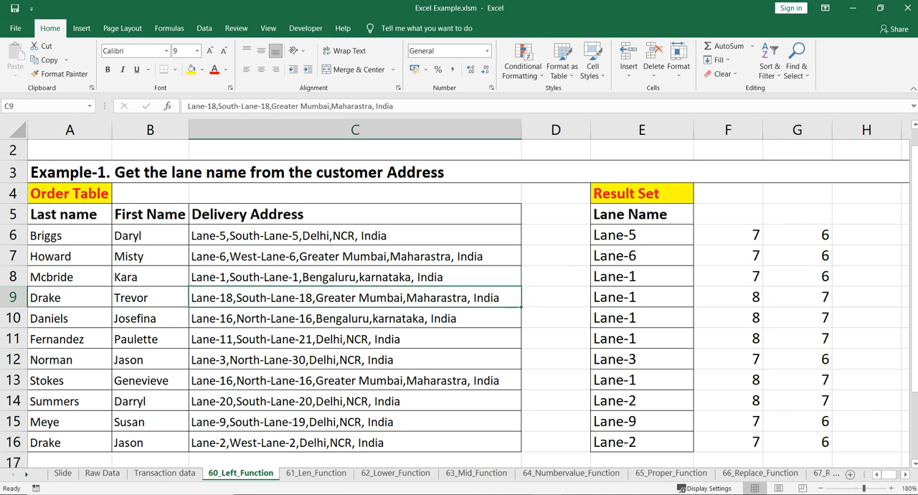
double_click(236, 297)
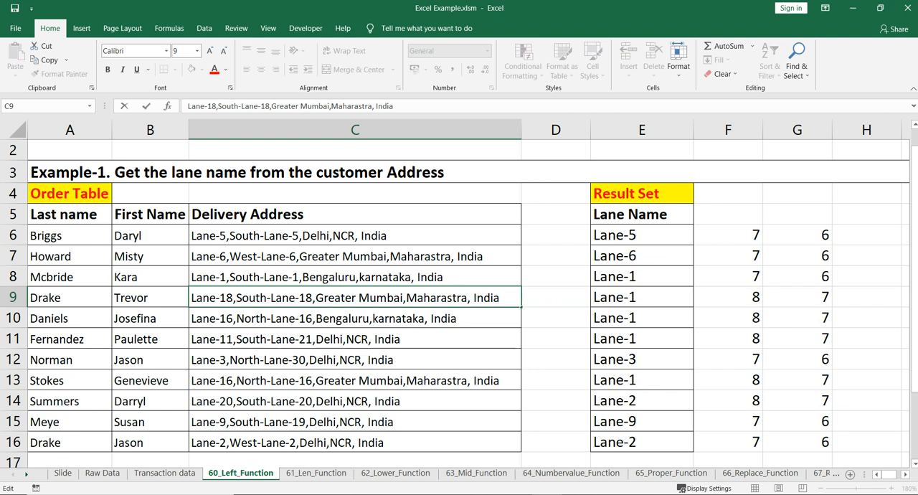
mouse_move(195, 297)
mouse_down()
mouse_move(235, 298)
mouse_move(213, 298)
mouse_up()
double_click(233, 297)
click(225, 297)
key(Escape)
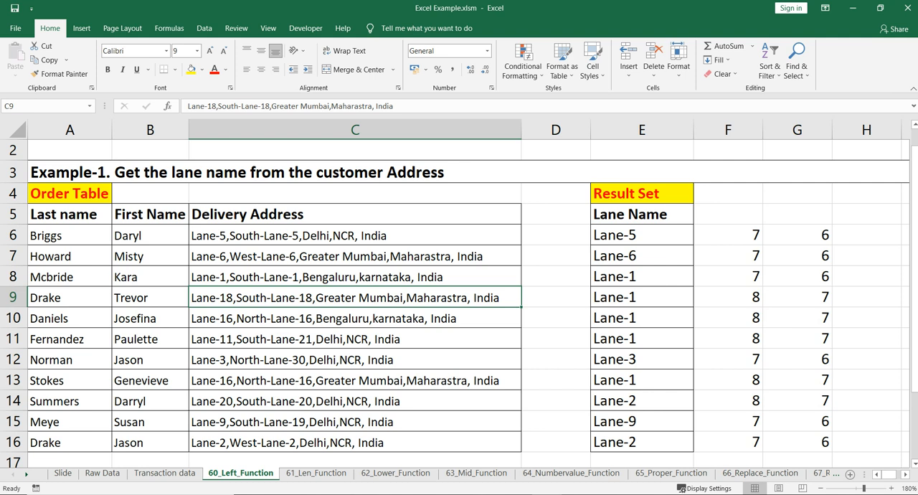
Step: Compare the formulas and results in F9 and G9 with the fixed-length LEFT formula in E9
click(728, 296)
click(796, 297)
click(727, 297)
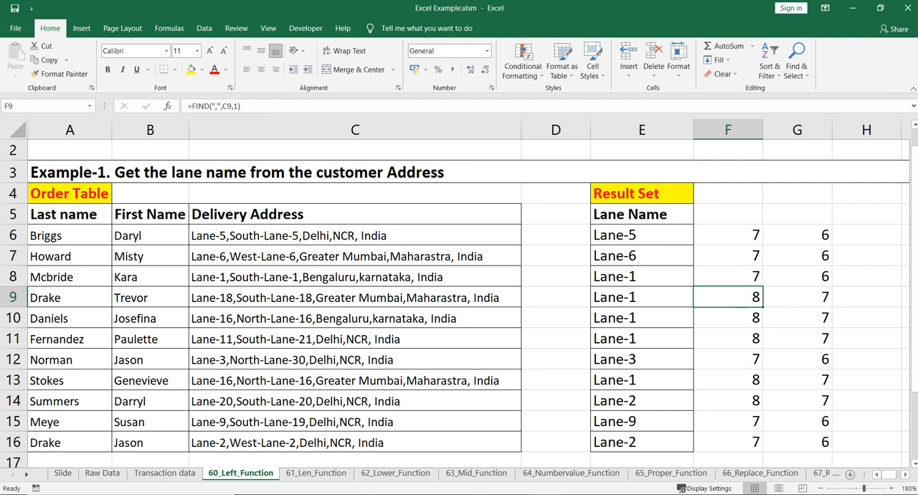
click(797, 297)
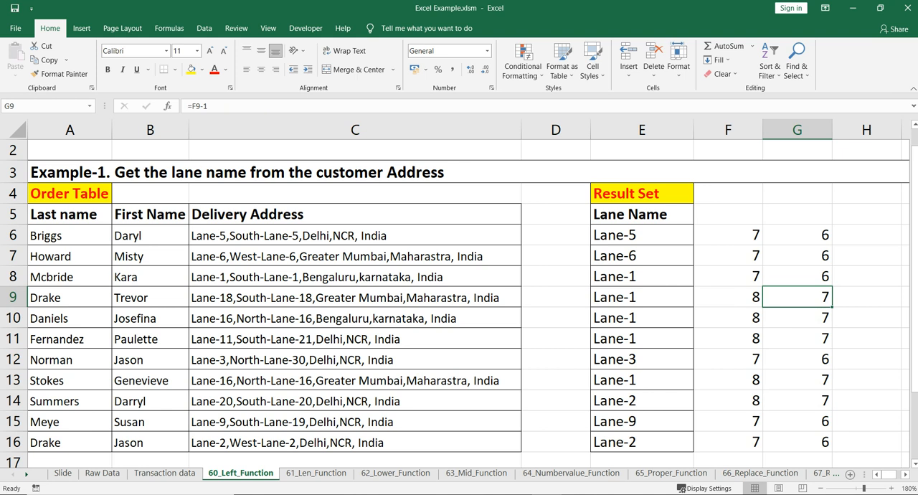
click(642, 297)
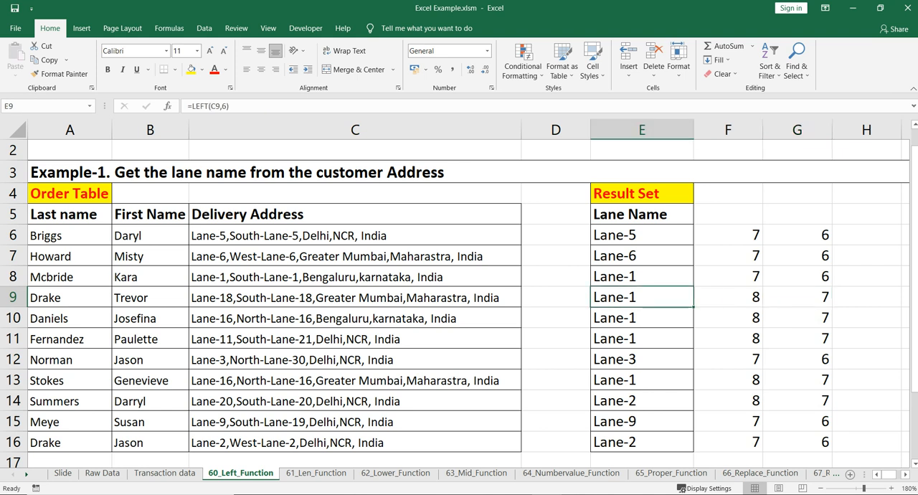
Step: Change the F6 formula to =FIND(",",C6,1)-1 and fill it down through F16
click(727, 236)
click(243, 106)
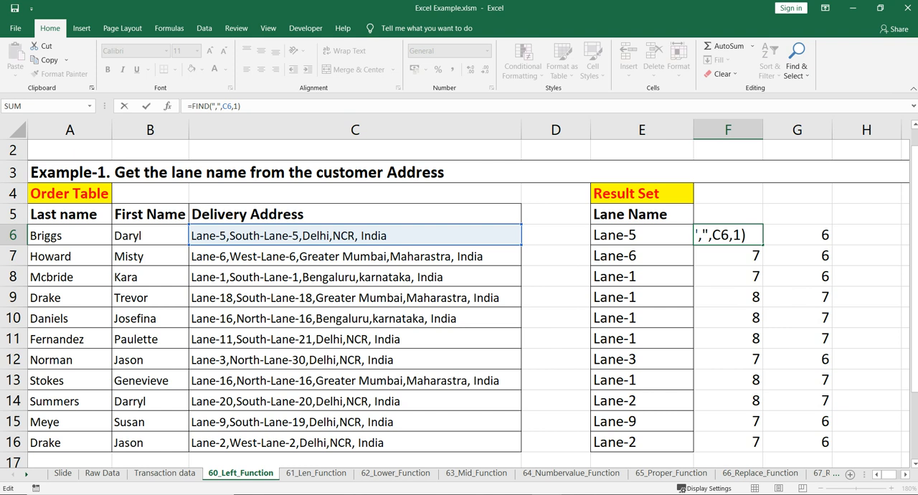
text(-1)
key(Return)
key(Up)
key(ctrl+shift+Down)
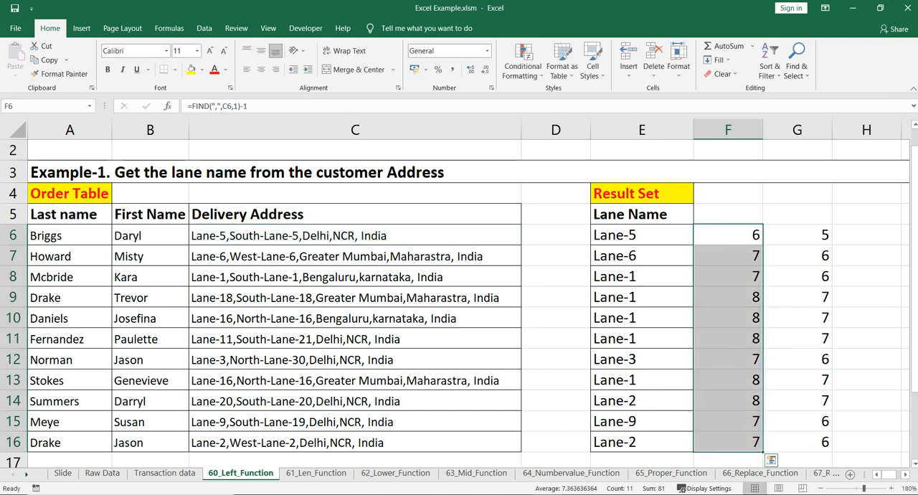
key(ctrl+d)
Step: Clear the subtraction formulas from cells G6 through G16
key(Up)
key(Right)
key(Down)
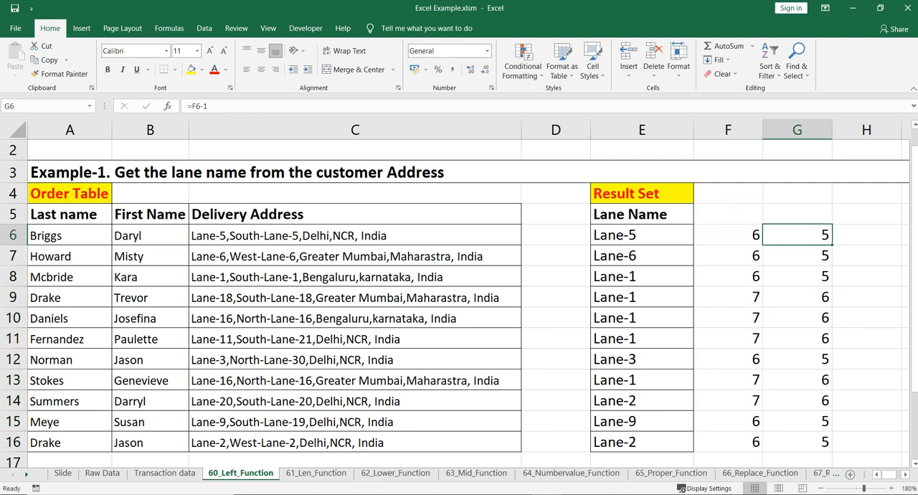
key(ctrl+shift+Down)
key(Delete)
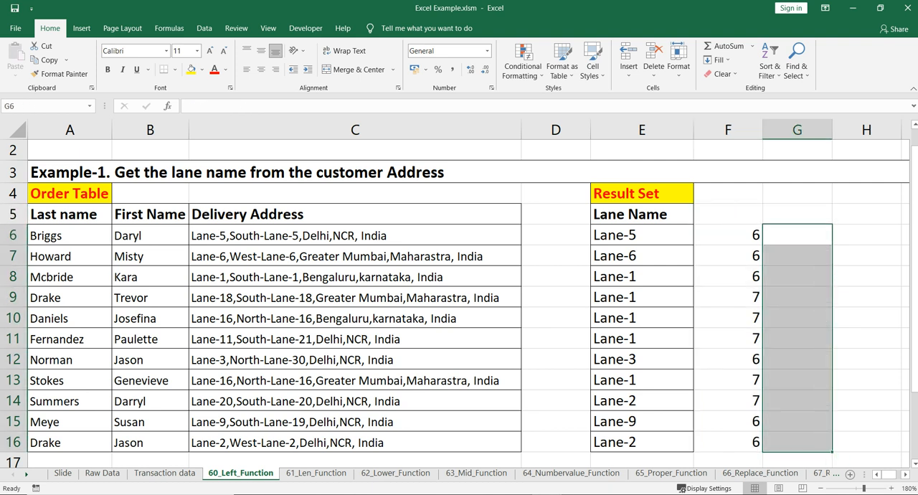
key(Left)
key(Left)
key(Left)
key(Left)
key(Down)
key(Down)
key(Down)
key(Down)
key(Down)
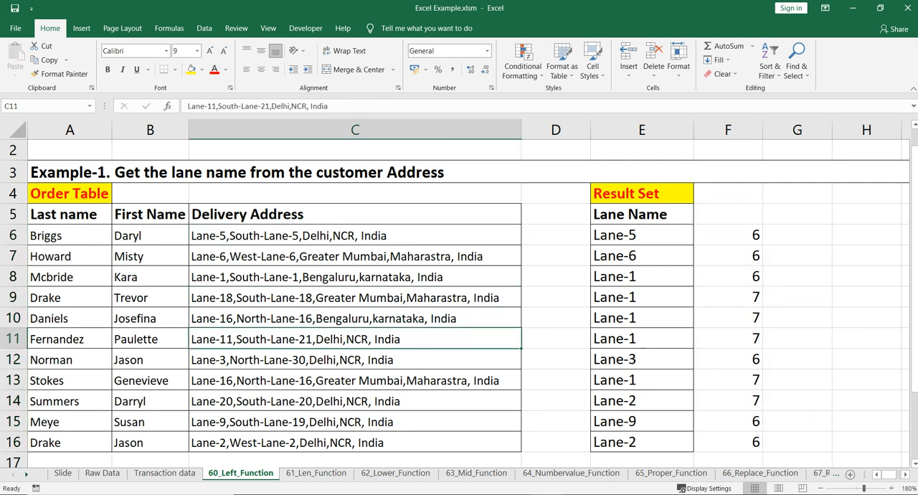
Step: Cut the expression FIND(",",C6,1)-1 out of cell F6 and leave the cell empty
click(727, 235)
drag(249, 106, 187, 106)
key(ctrl+c)
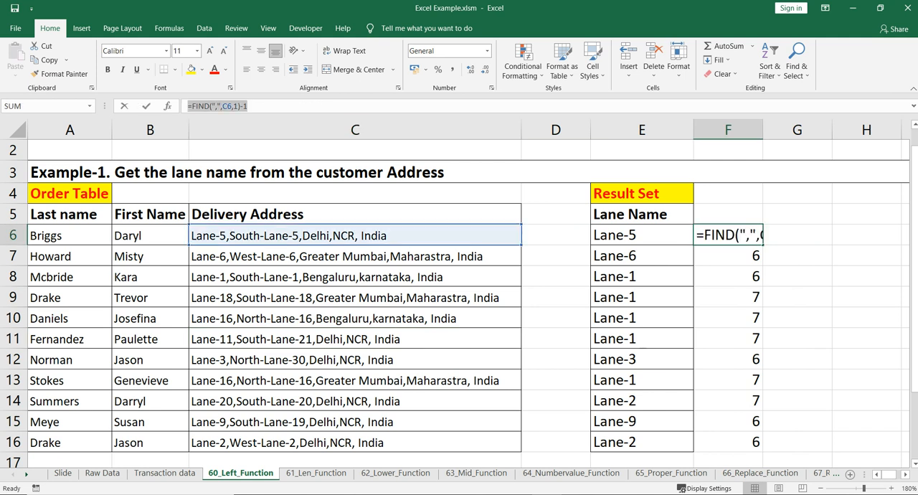
text(=)
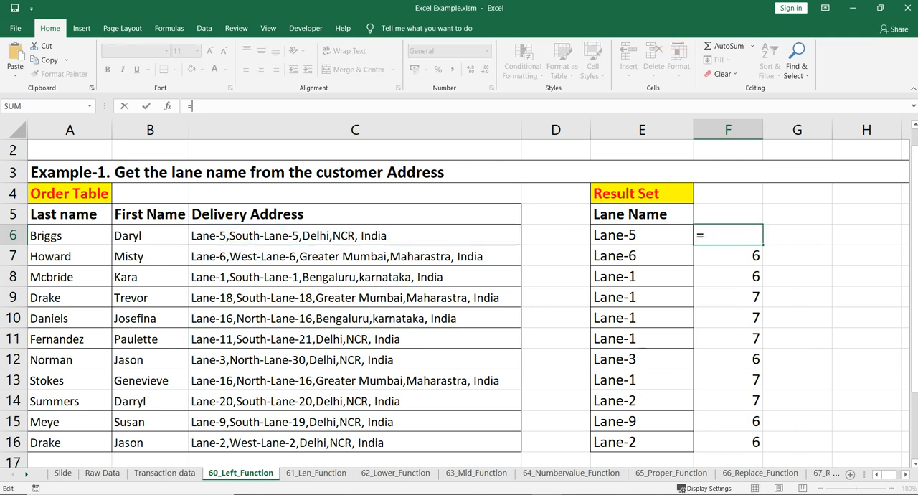
key(Escape)
key(Return)
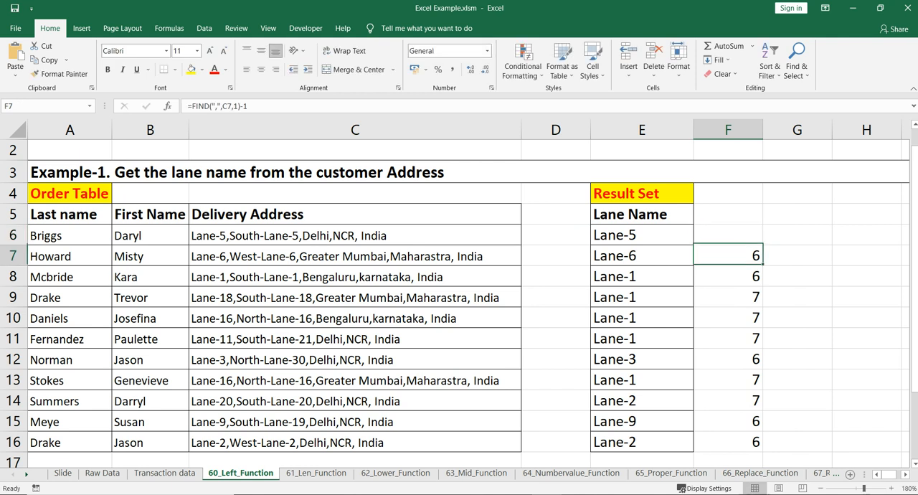
Step: Replace the fixed character count in E6 with the cut FIND expression, making the formula =LEFT(C6,FIND(",",C6,1)-1)
click(641, 235)
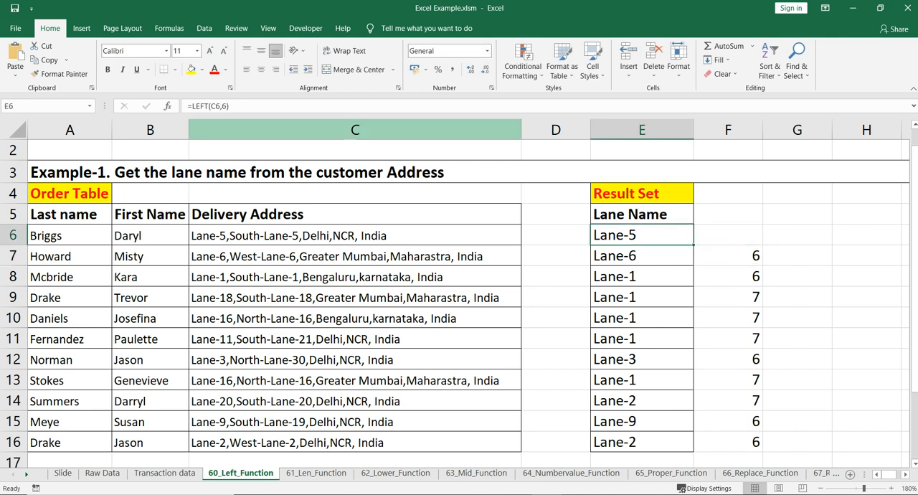
click(226, 106)
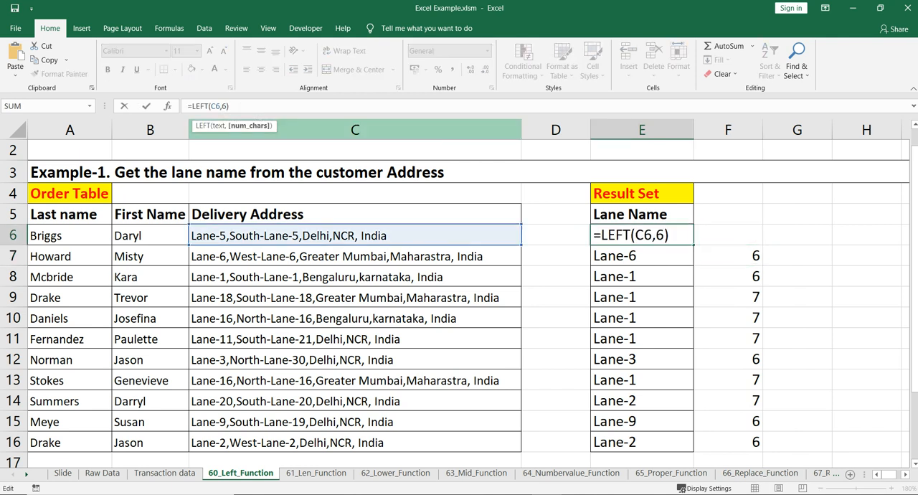
double_click(223, 106)
key(ctrl+v)
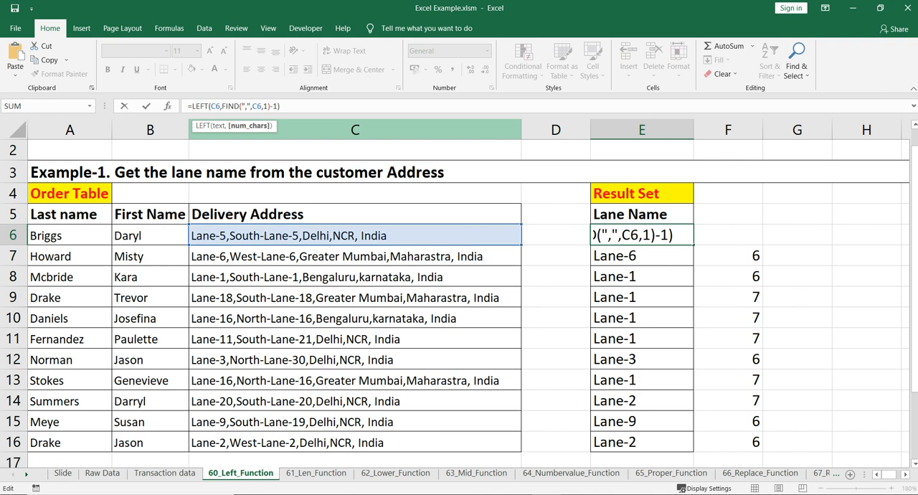
key(Return)
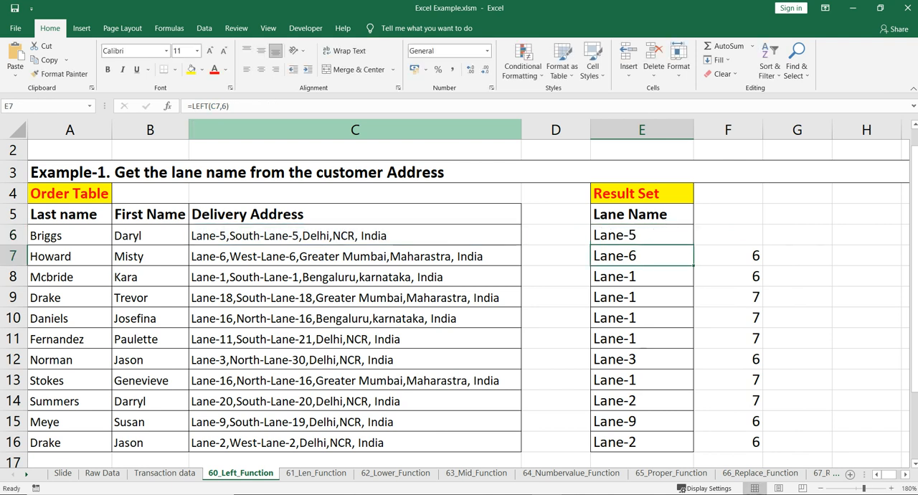
Step: Fill the combined LEFT and FIND formula from E6 down through E16 and check the lane names against the addresses
click(641, 235)
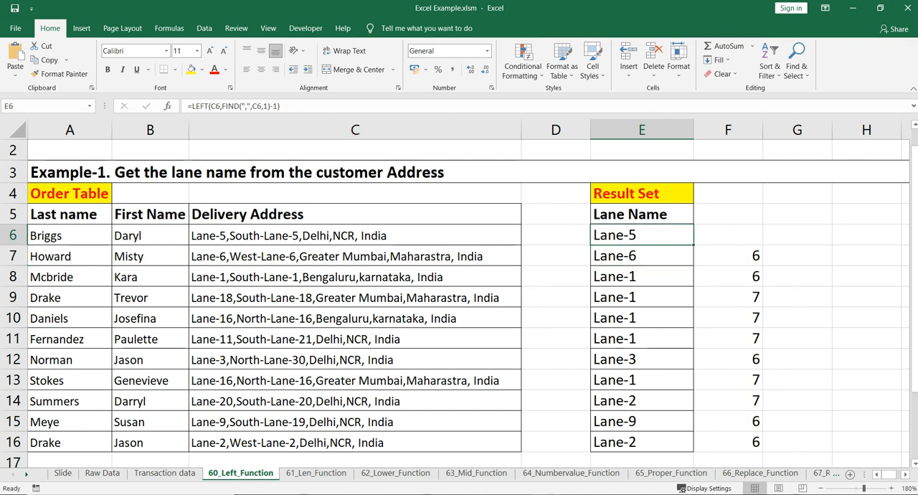
drag(693, 245, 688, 445)
click(642, 297)
click(641, 317)
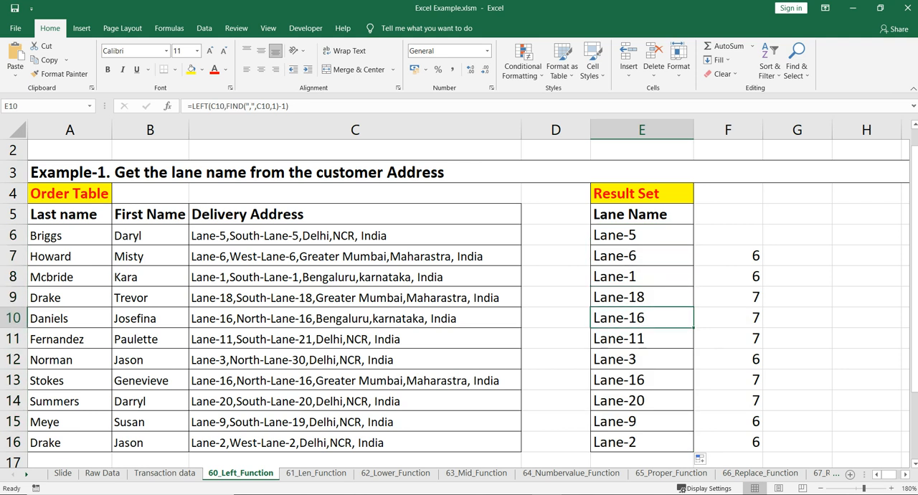
click(13, 318)
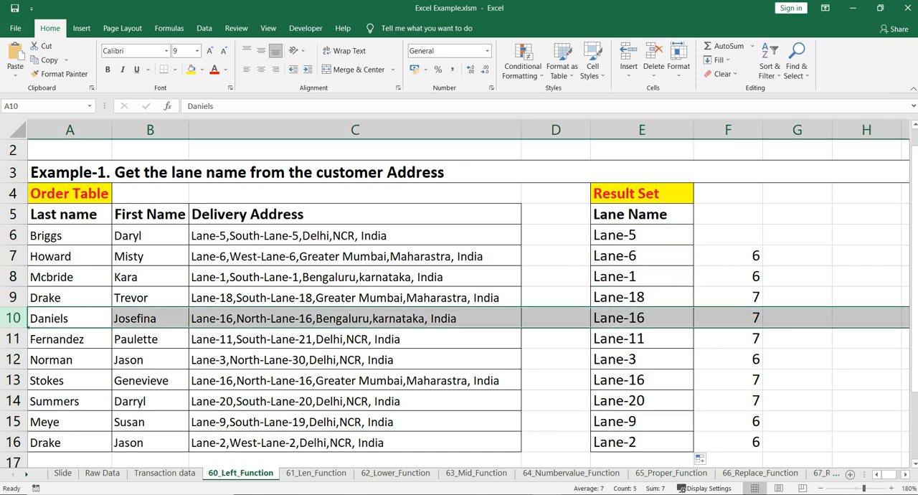
drag(642, 256, 641, 445)
click(555, 338)
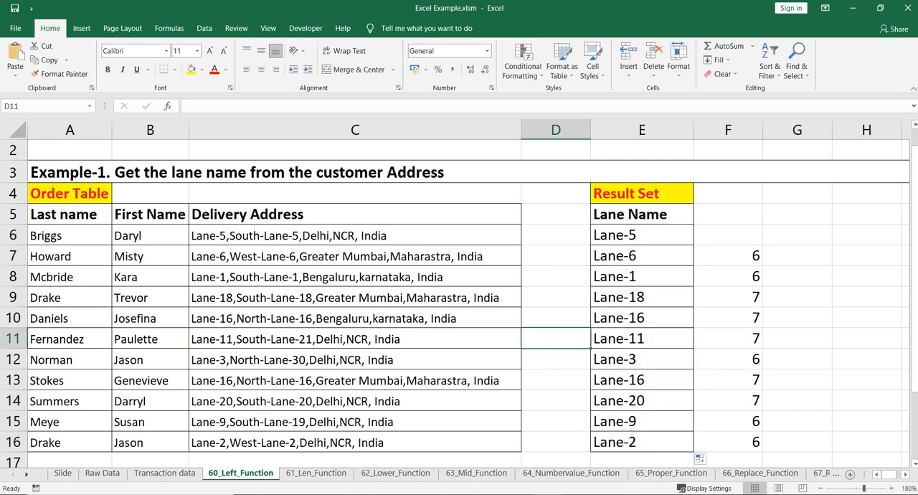